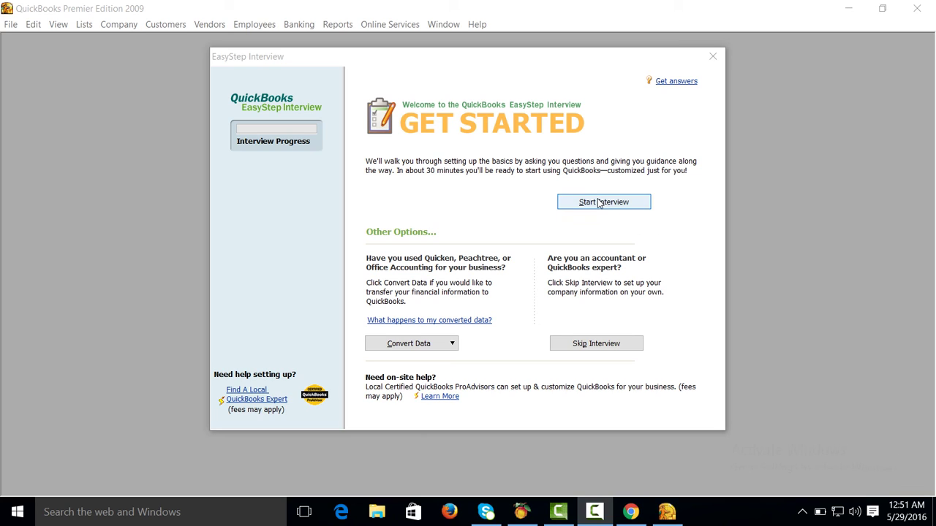
- Close the open EasyStep Interview, create a new company again and start its interview
{"action": "left_click", "coordinate": [11, 23]}
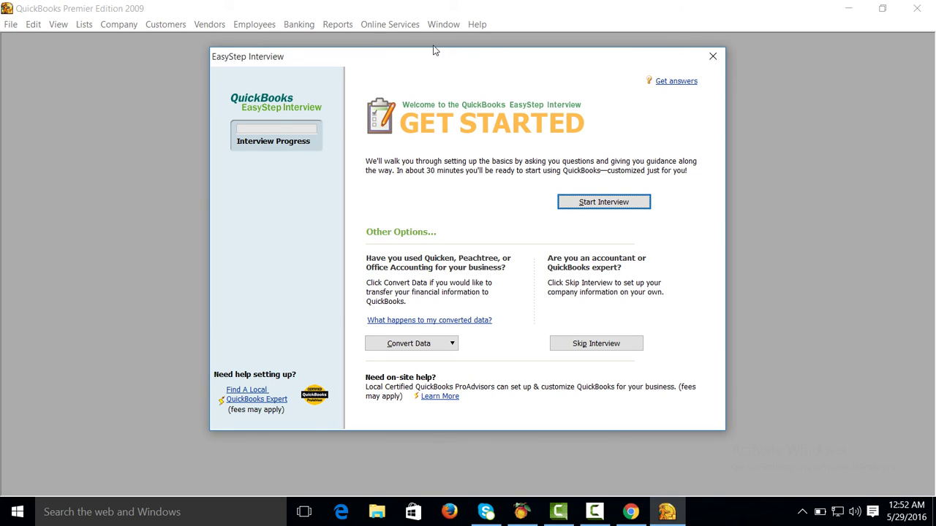
{"action": "left_click", "coordinate": [712, 56]}
{"action": "left_click", "coordinate": [11, 24]}
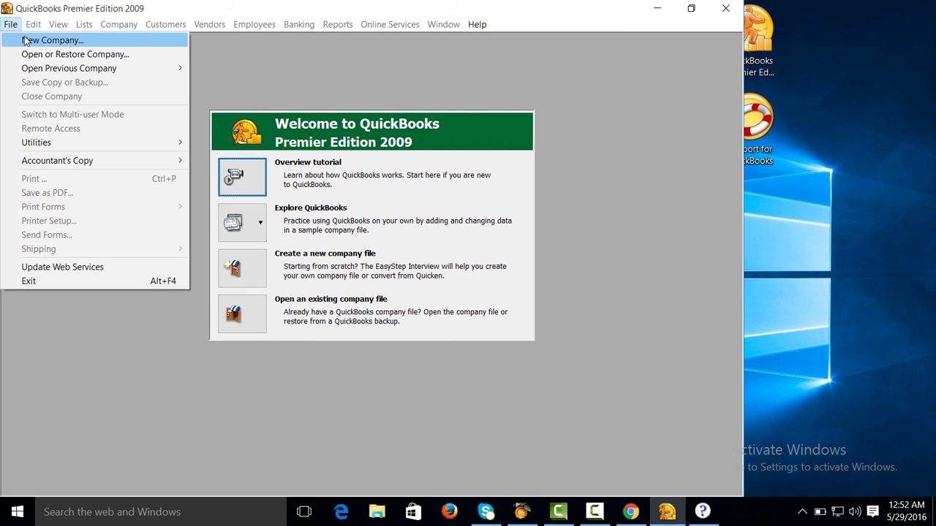
{"action": "left_click", "coordinate": [24, 38]}
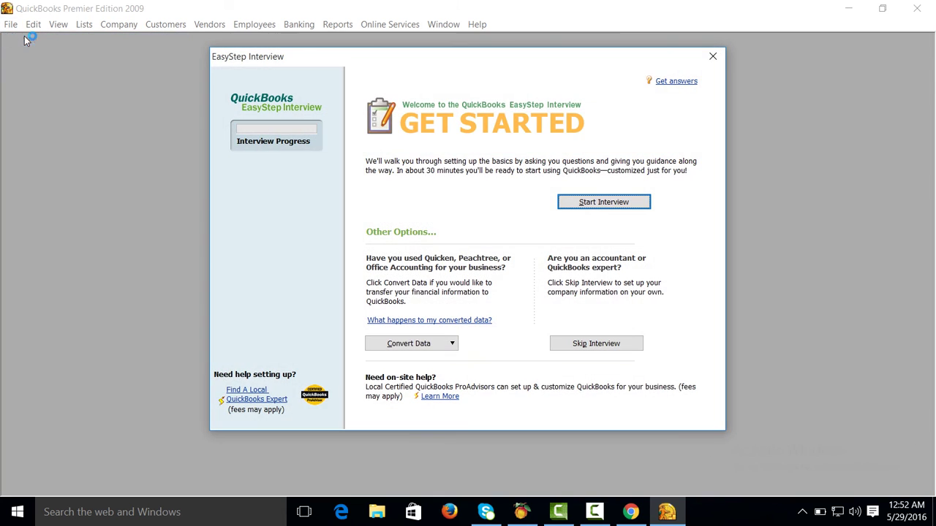
{"action": "left_click", "coordinate": [614, 206]}
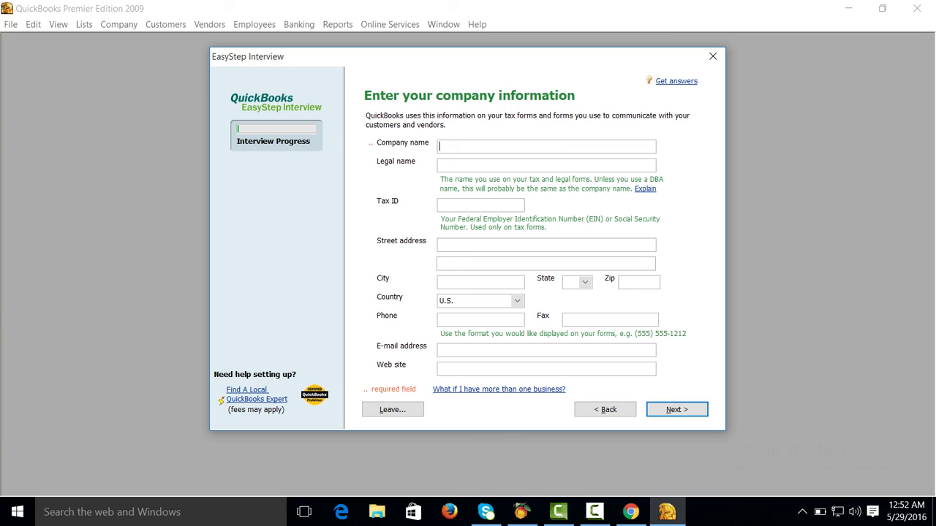
- Enter Hozaifa and co as the company name and use the same text for the legal name
{"action": "type", "text": "Hozaifa and co"}
{"action": "key", "text": "Tab"}
{"action": "key", "text": "Tab"}
{"action": "key", "text": "Tab"}
{"action": "key", "text": "Tab"}
{"action": "key", "text": "Tab"}
- Set the company's city to Lahore and state to PA, keep U.S. as country, and submit the company information
{"action": "type", "text": "Lahore"}
{"action": "key", "text": "BackSpace"}
{"action": "key", "text": "BackSpace"}
{"action": "key", "text": "BackSpace"}
{"action": "key", "text": "BackSpace"}
{"action": "key", "text": "BackSpace"}
{"action": "key", "text": "BackSpace"}
{"action": "type", "text": "lAHORE"}
{"action": "key", "text": "BackSpace"}
{"action": "key", "text": "BackSpace"}
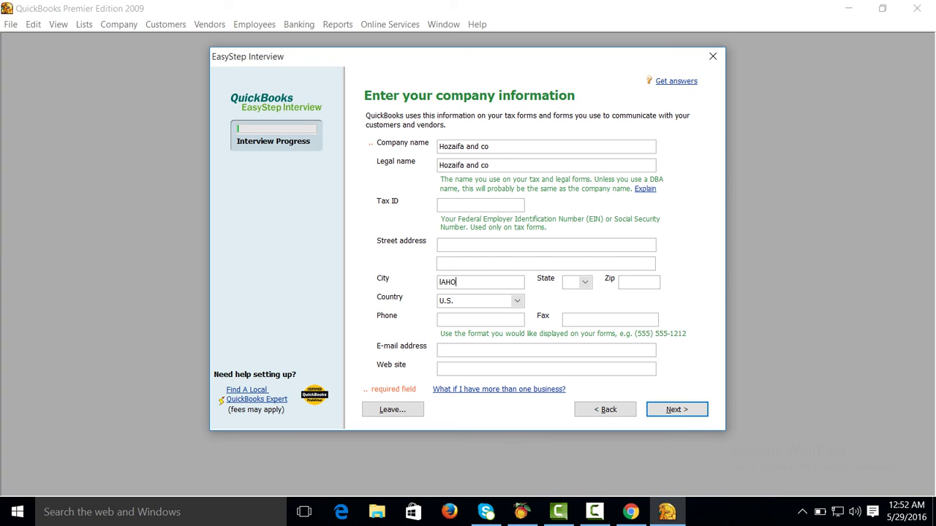
{"action": "key", "text": "BackSpace"}
{"action": "key", "text": "BackSpace"}
{"action": "key", "text": "BackSpace"}
{"action": "key", "text": "BackSpace"}
{"action": "type", "text": "Lahore"}
{"action": "key", "text": "Tab"}
{"action": "key", "text": "p"}
{"action": "key", "text": "Tab"}
{"action": "key", "text": "Tab"}
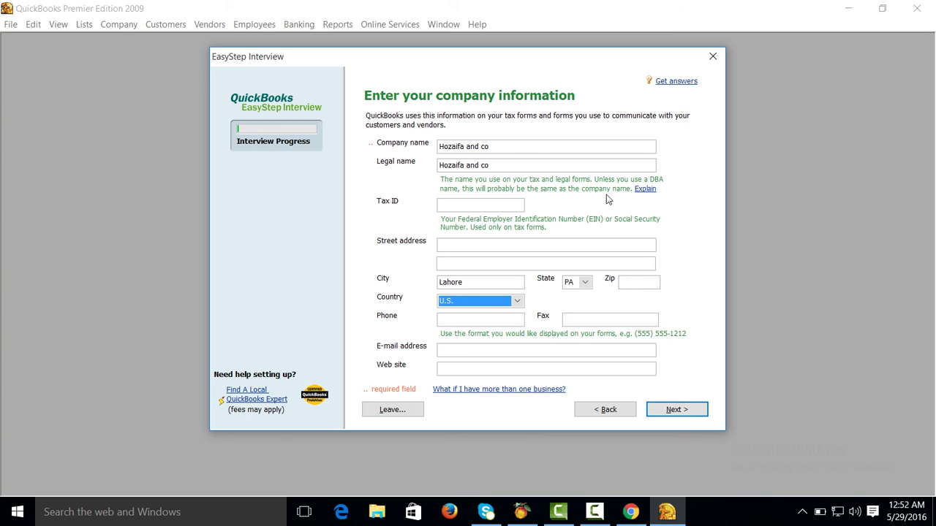
{"action": "key", "text": "Tab"}
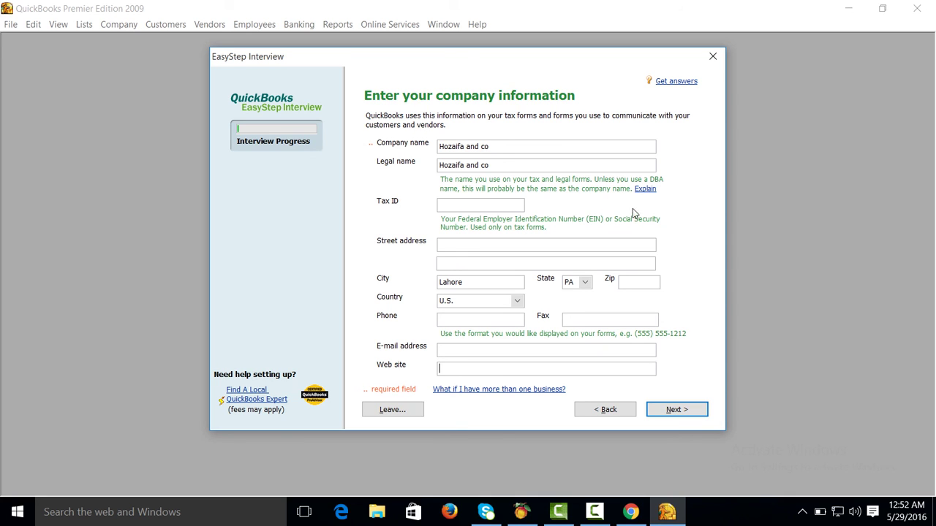
{"action": "left_click", "coordinate": [698, 408]}
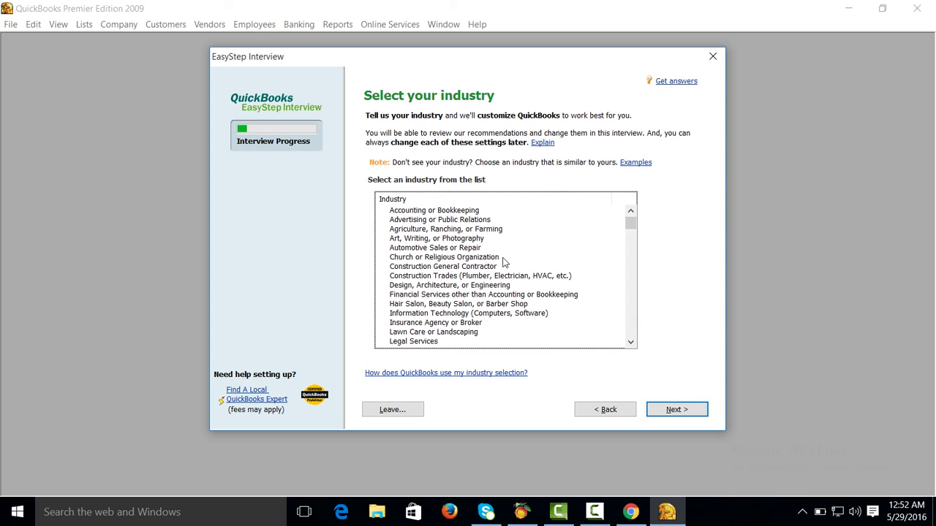
- Choose Wholesale Distribution and Sales as the company's industry
{"action": "key", "text": "w"}
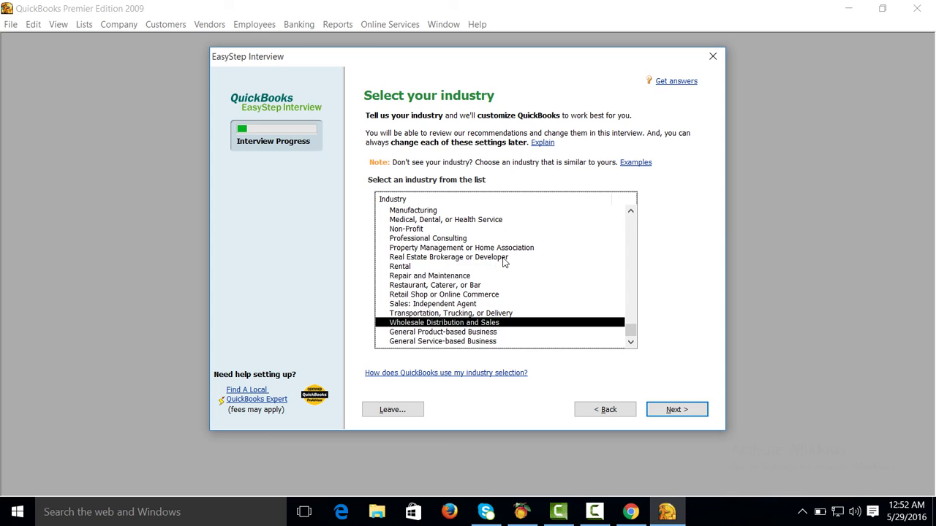
{"action": "left_click", "coordinate": [676, 410]}
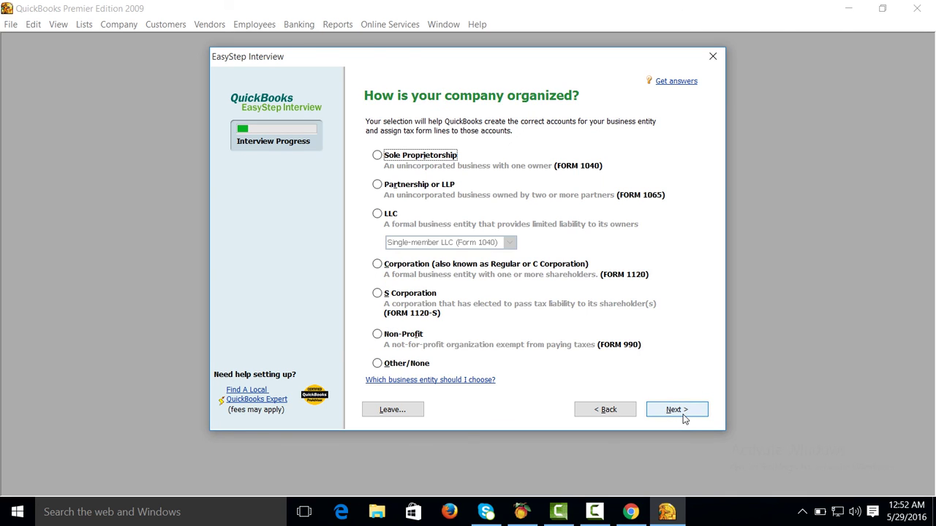
{"action": "left_click", "coordinate": [608, 510]}
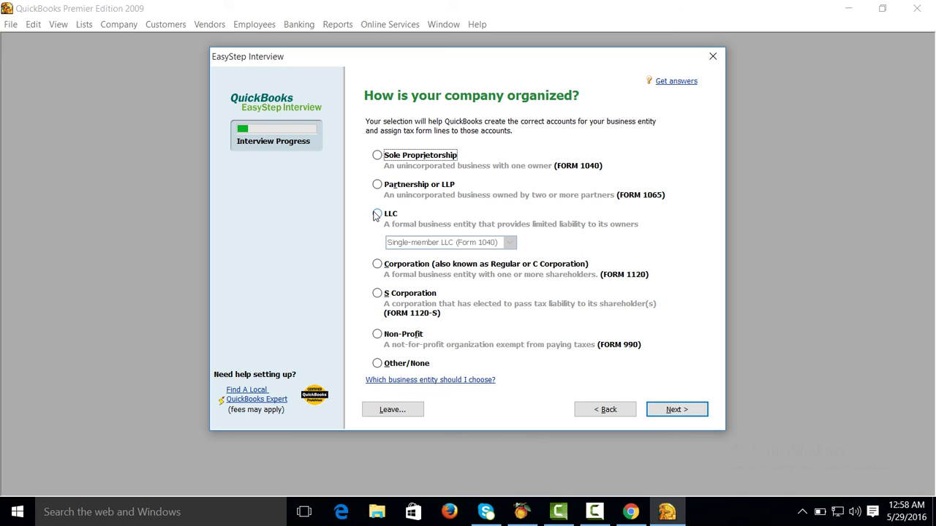
- Set the company organization to LLC, Single-member LLC (Form 1040), and accept January as the first fiscal month
{"action": "left_click", "coordinate": [377, 214]}
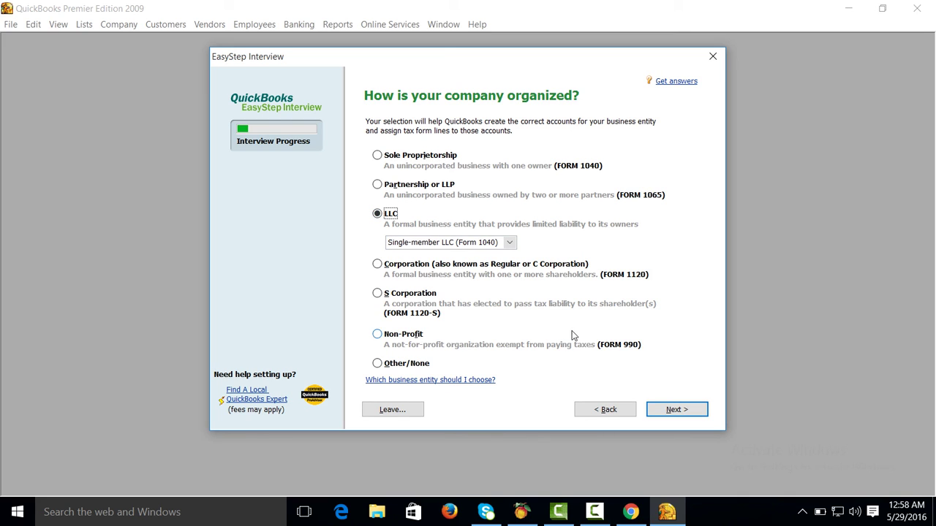
{"action": "left_click", "coordinate": [660, 408]}
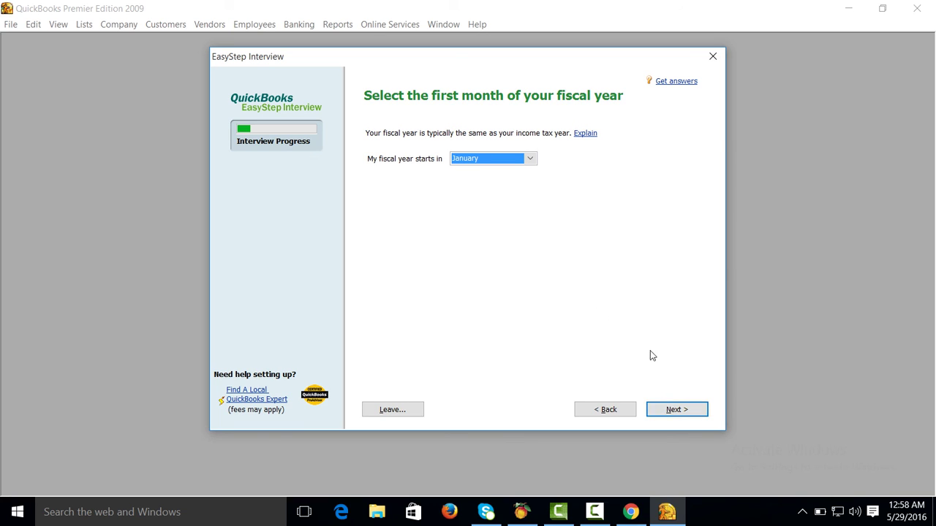
{"action": "left_click", "coordinate": [676, 410]}
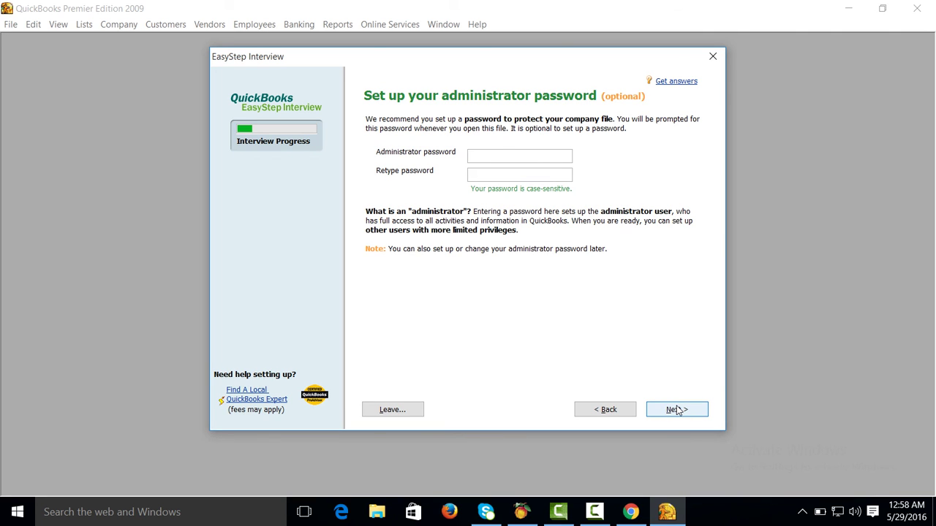
- Leave the administrator password blank and save the new company file
{"action": "left_click", "coordinate": [676, 410]}
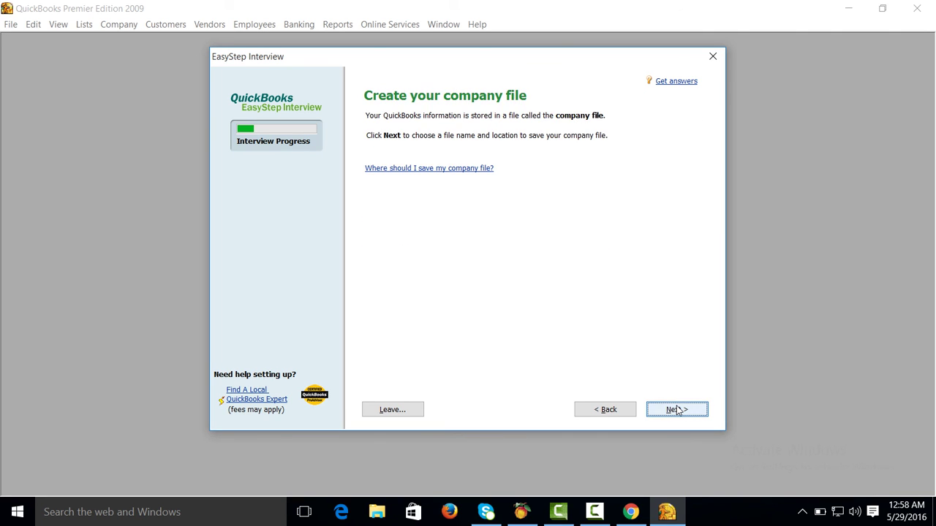
{"action": "left_click", "coordinate": [676, 410]}
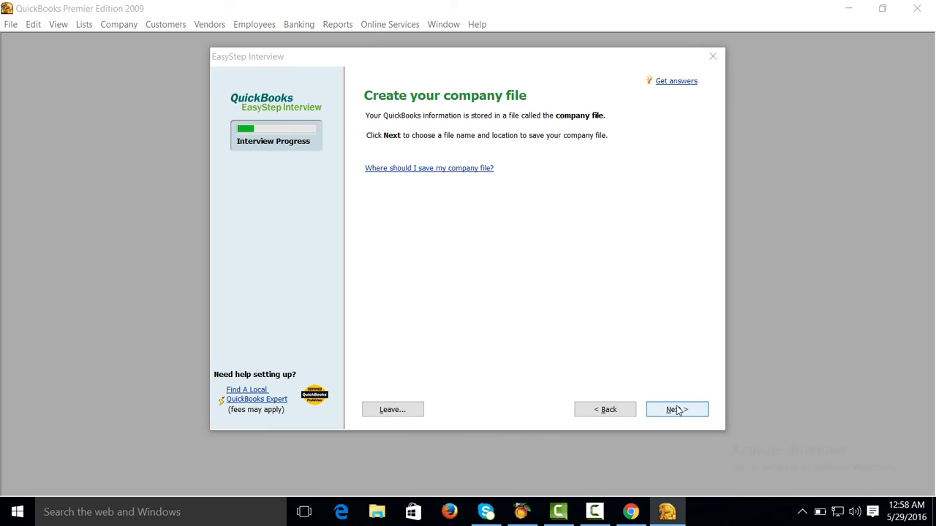
{"action": "left_click", "coordinate": [621, 314]}
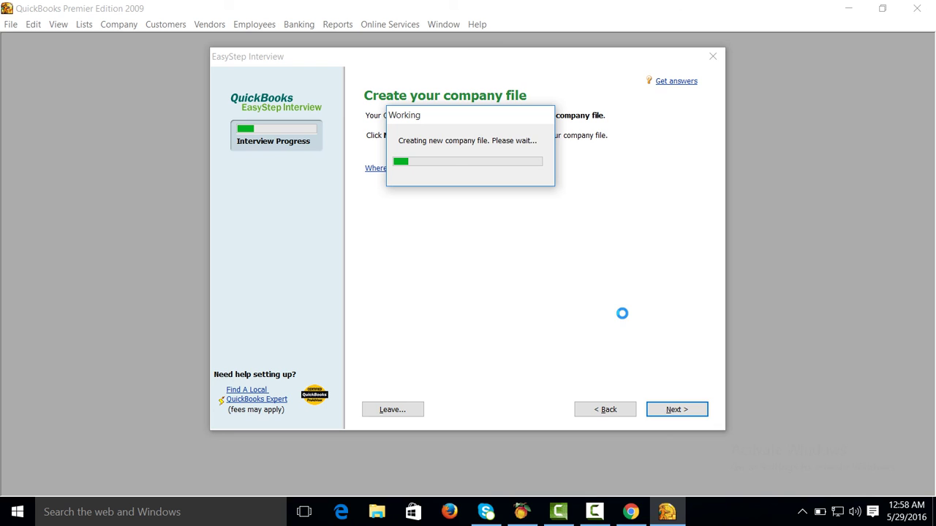
{"action": "left_click", "coordinate": [595, 512]}
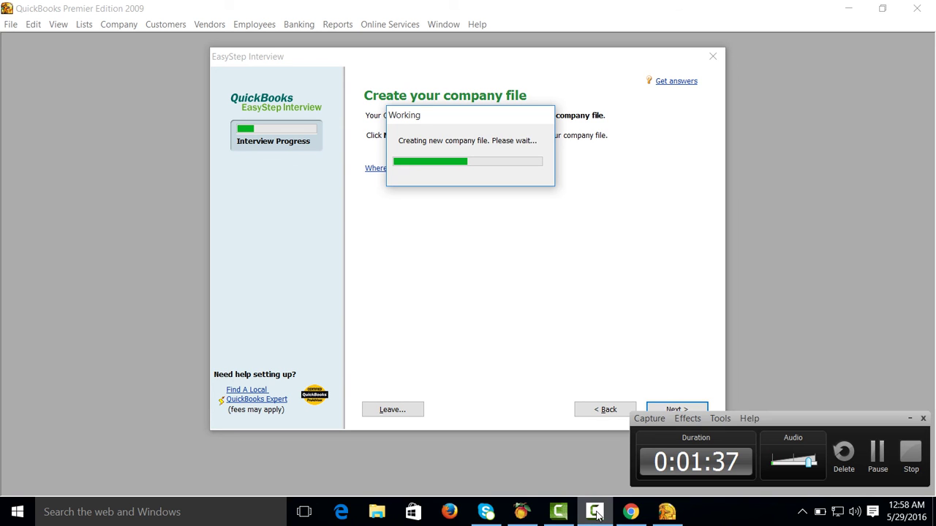
{"action": "left_click", "coordinate": [886, 429]}
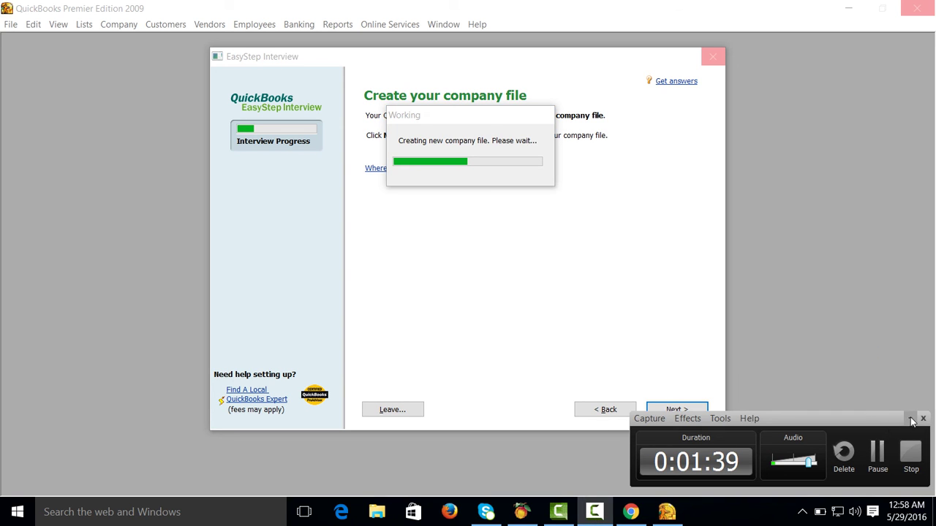
{"action": "left_click", "coordinate": [910, 419]}
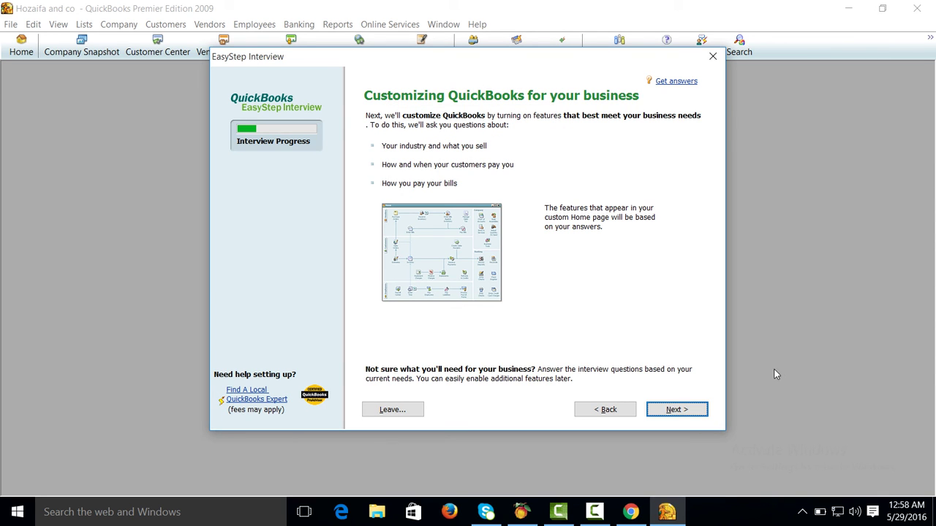
- Specify that the company sells both services and products, and does not sell online or want to
{"action": "left_click", "coordinate": [696, 410]}
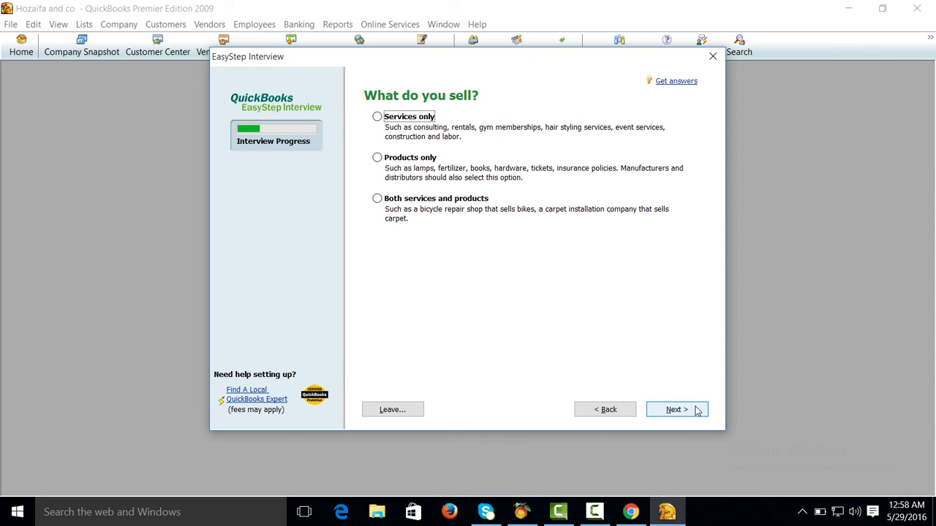
{"action": "left_click", "coordinate": [397, 203]}
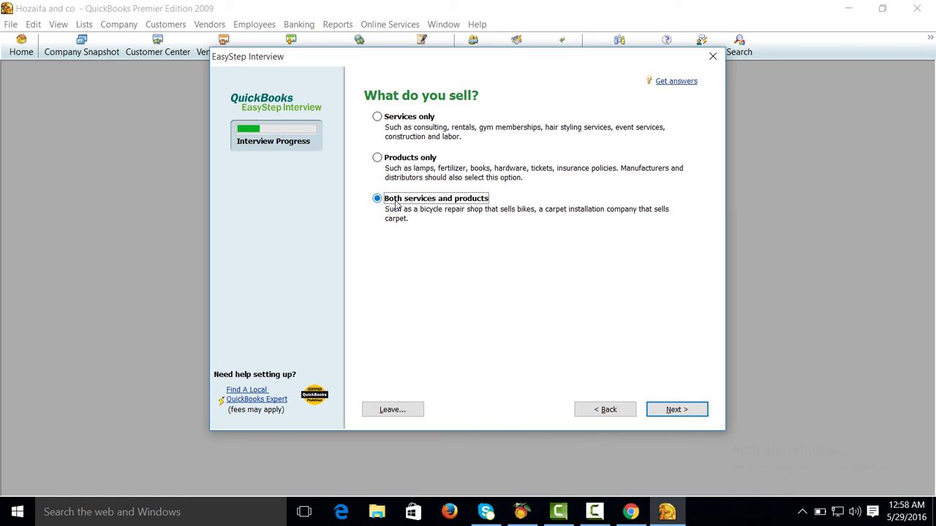
{"action": "left_click", "coordinate": [676, 411]}
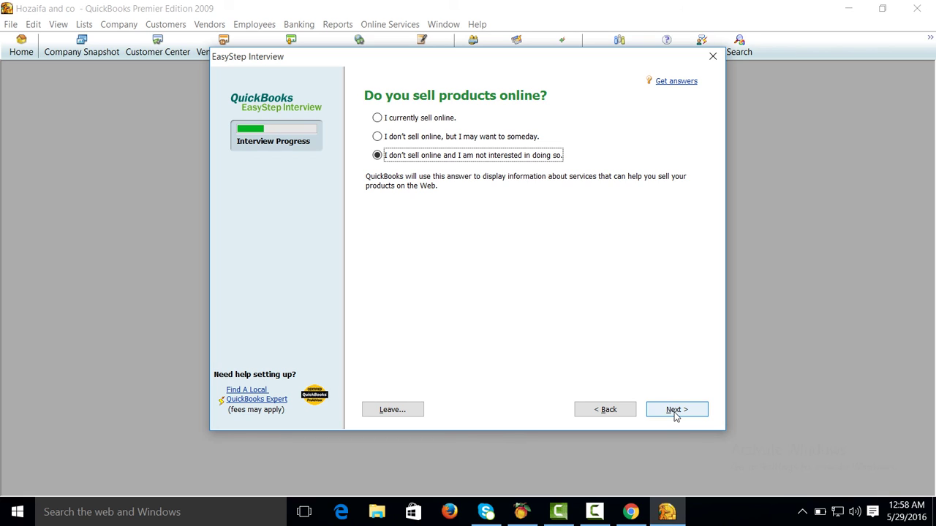
{"action": "left_click", "coordinate": [676, 411]}
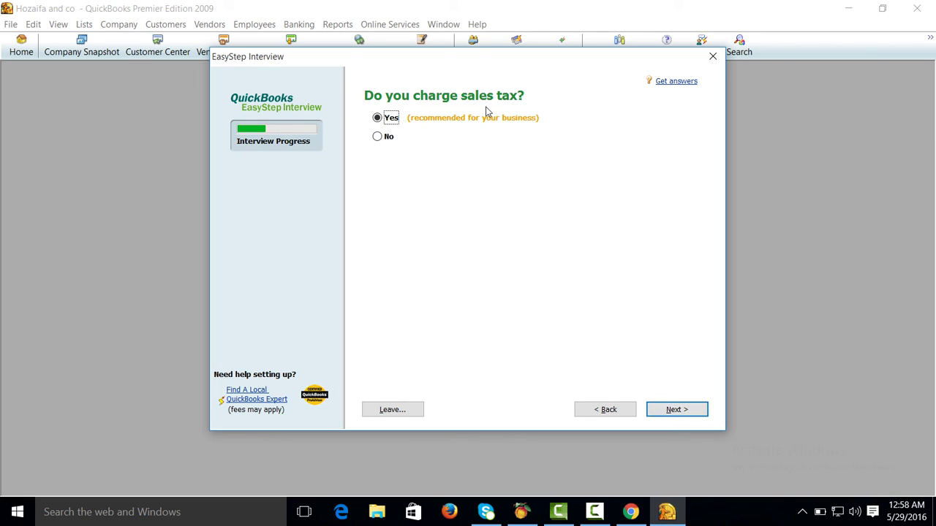
- Answer Yes to charging sales tax and continue the interview
{"action": "left_click", "coordinate": [383, 138]}
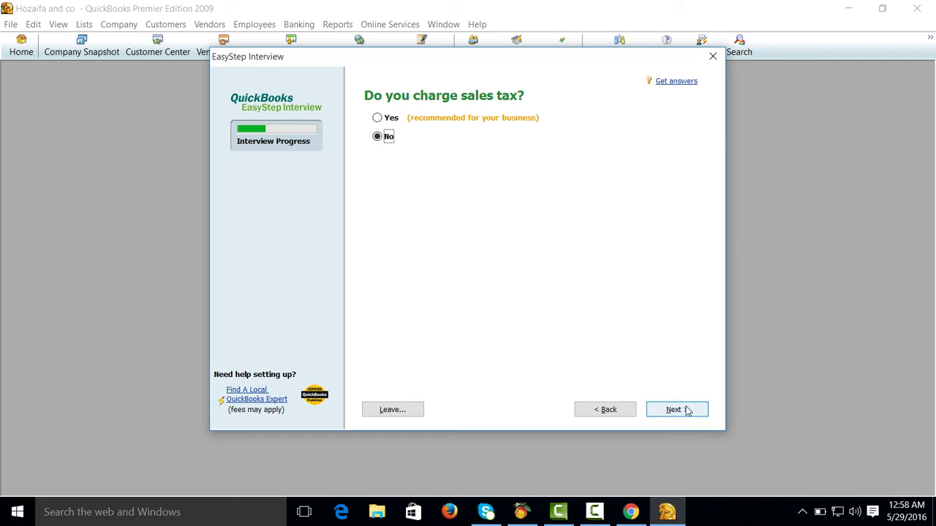
{"action": "left_click", "coordinate": [387, 117]}
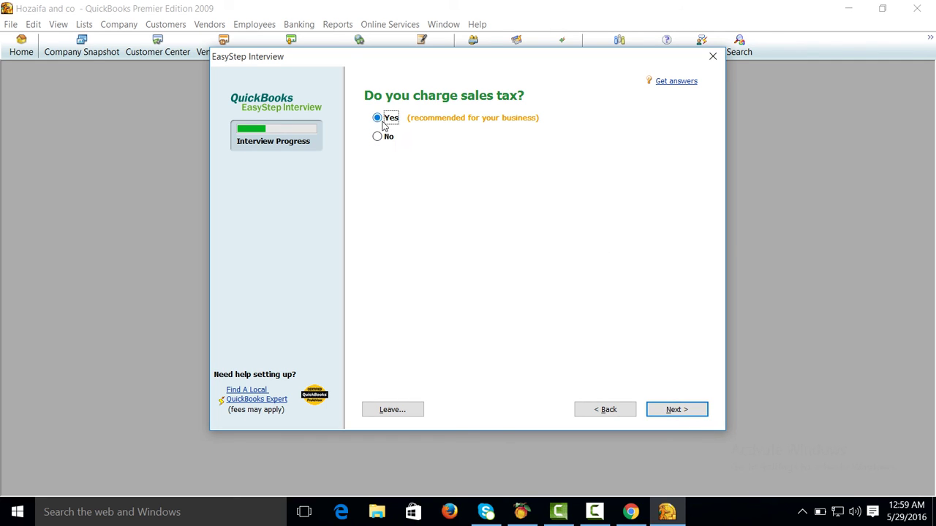
{"action": "left_click", "coordinate": [663, 410]}
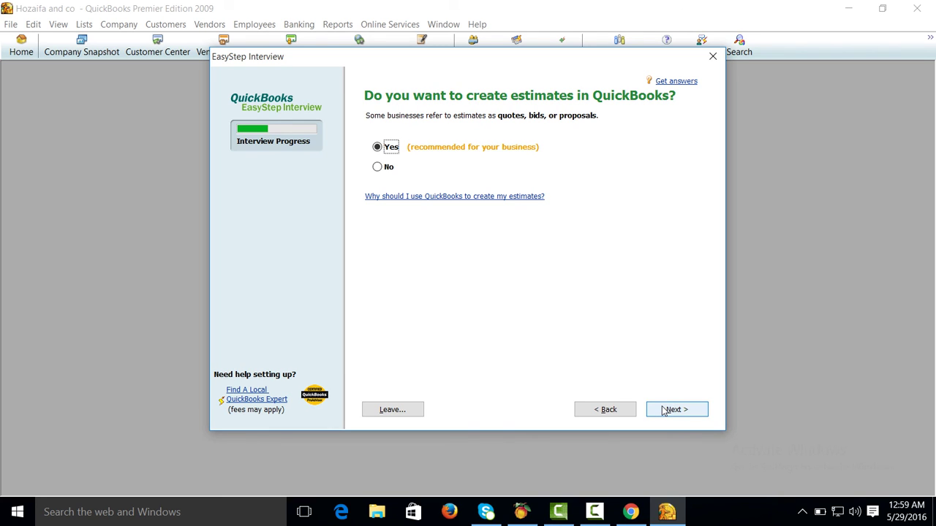
- Accept Yes for creating estimates, tracking sales orders, using sales receipts and using billing statements
{"action": "left_click", "coordinate": [663, 410]}
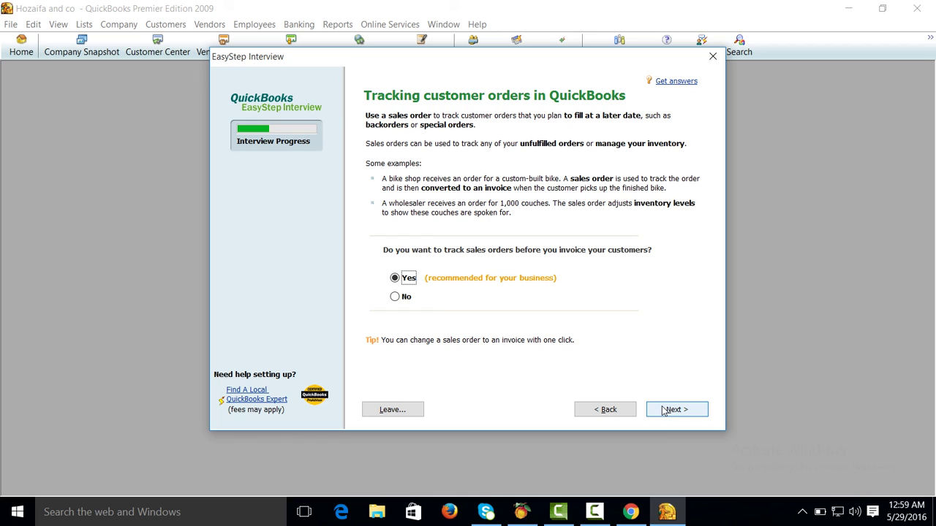
{"action": "left_click", "coordinate": [663, 410]}
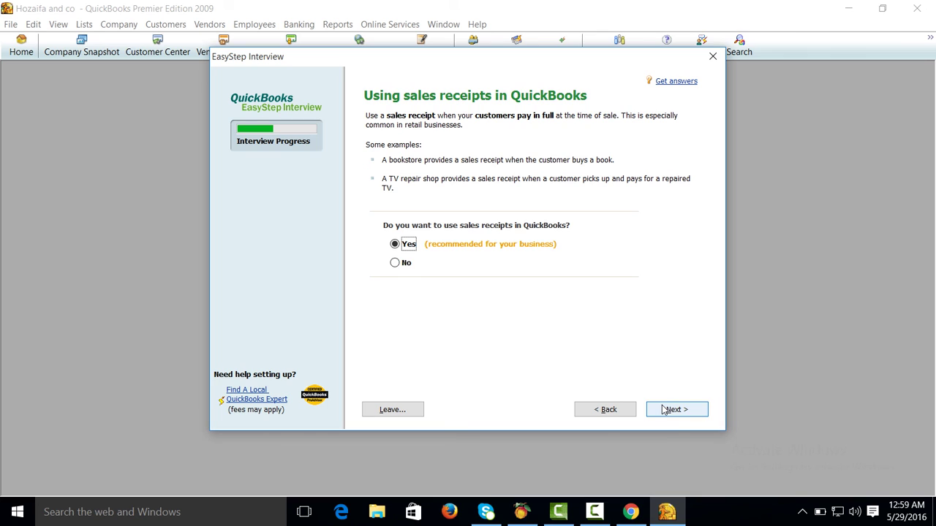
{"action": "left_click", "coordinate": [663, 410]}
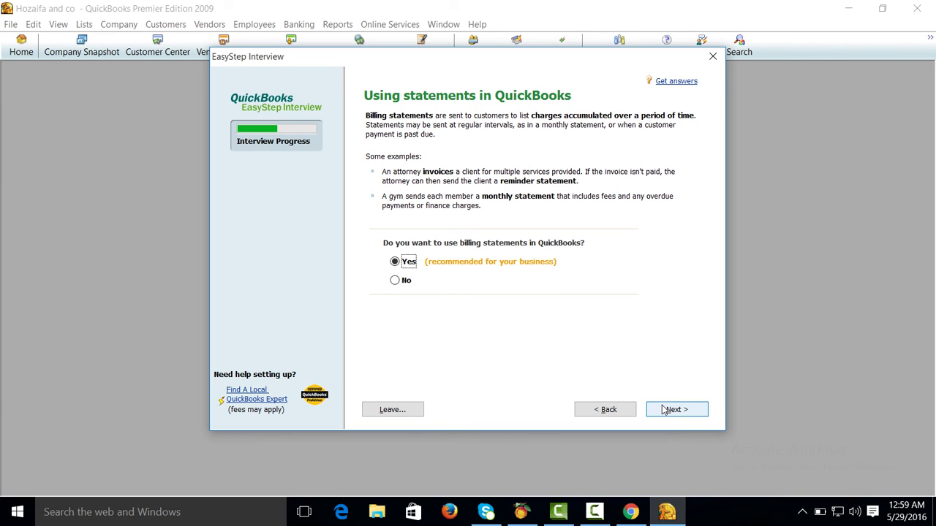
{"action": "left_click", "coordinate": [664, 410]}
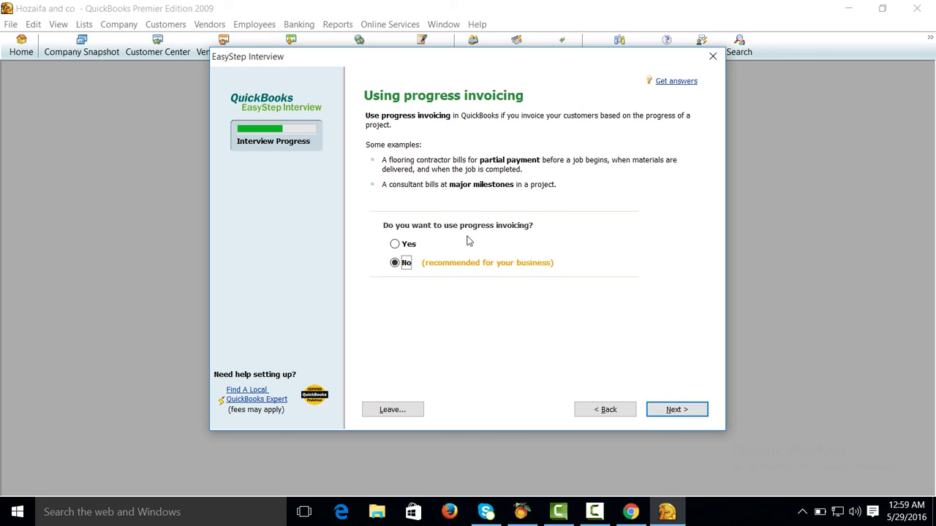
- Turn on progress invoicing and accept Yes for keeping track of bills owed
{"action": "left_click", "coordinate": [394, 246]}
{"action": "left_click", "coordinate": [681, 410]}
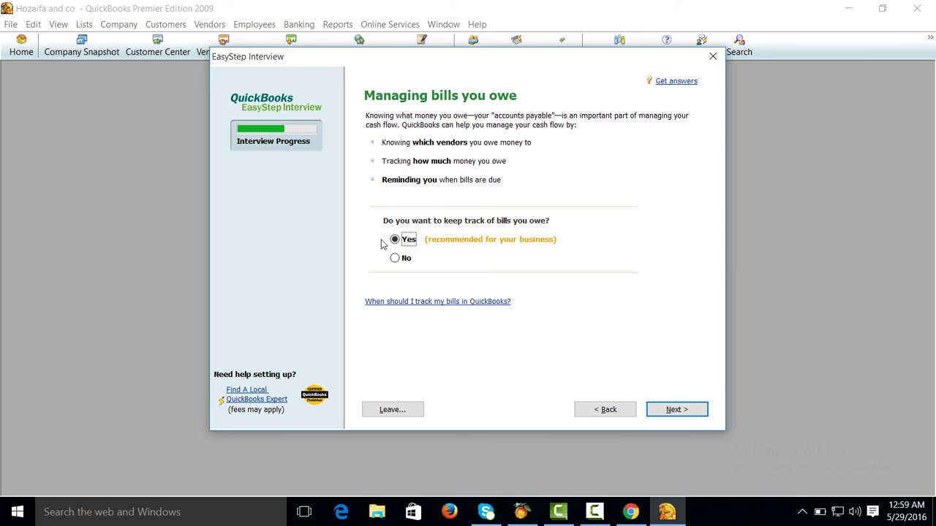
{"action": "left_click", "coordinate": [698, 413]}
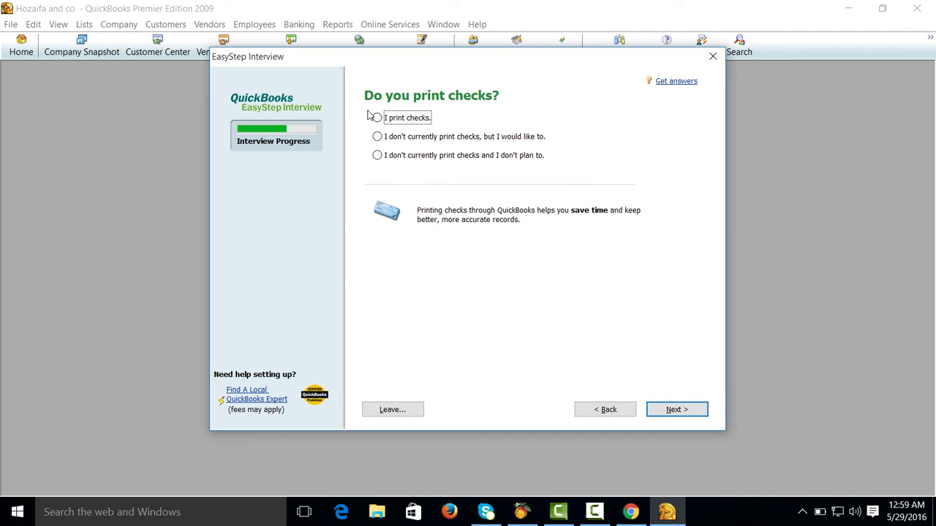
- Answer that the company doesn't currently print checks and doesn't plan to
{"action": "left_click", "coordinate": [379, 157]}
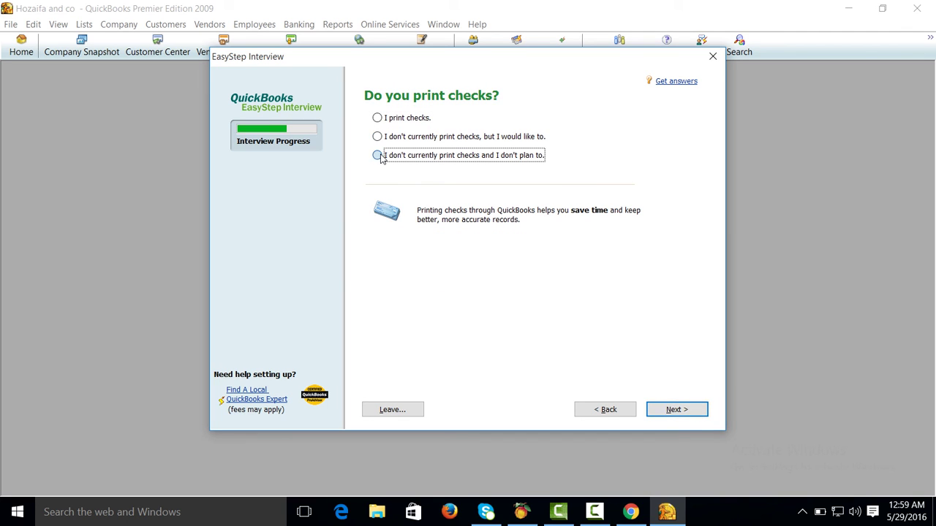
{"action": "left_click", "coordinate": [676, 410]}
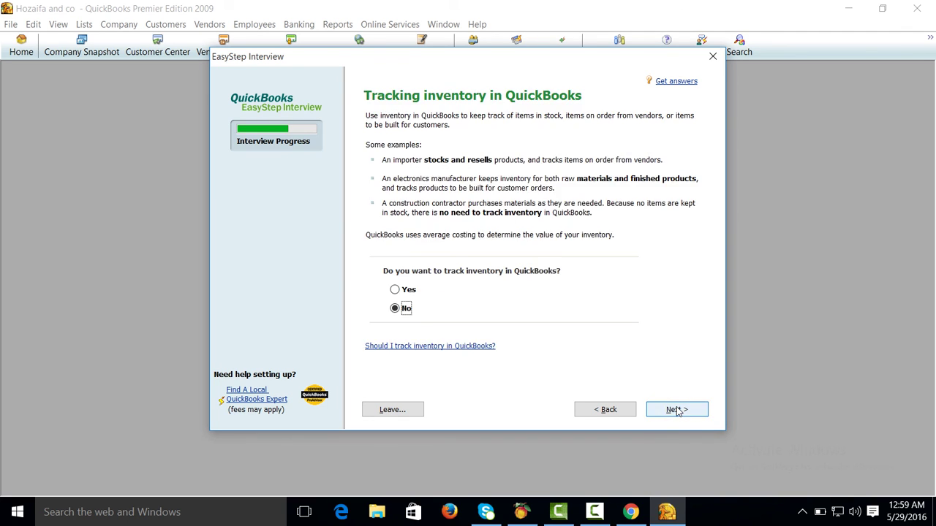
- Choose to track inventory, and answer that credit cards are not currently accepted and there is no plan to
{"action": "left_click", "coordinate": [395, 292]}
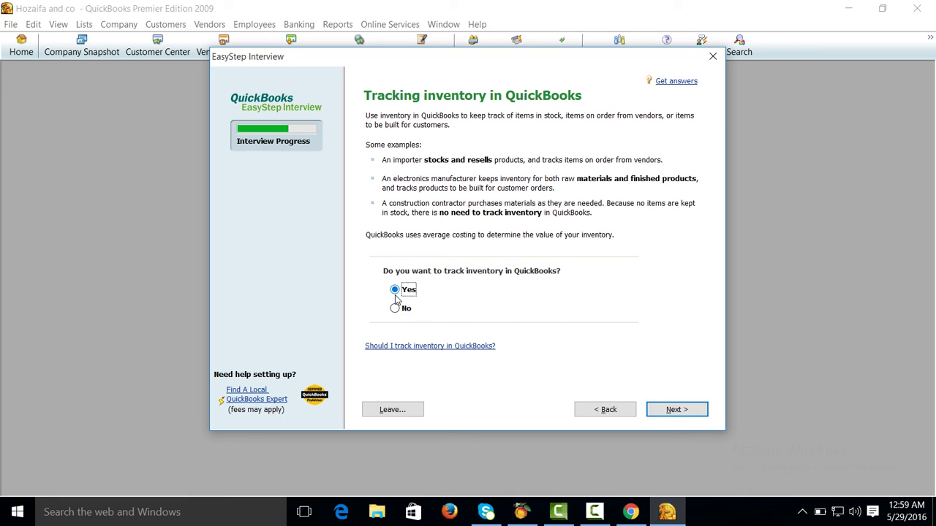
{"action": "left_click", "coordinate": [673, 411]}
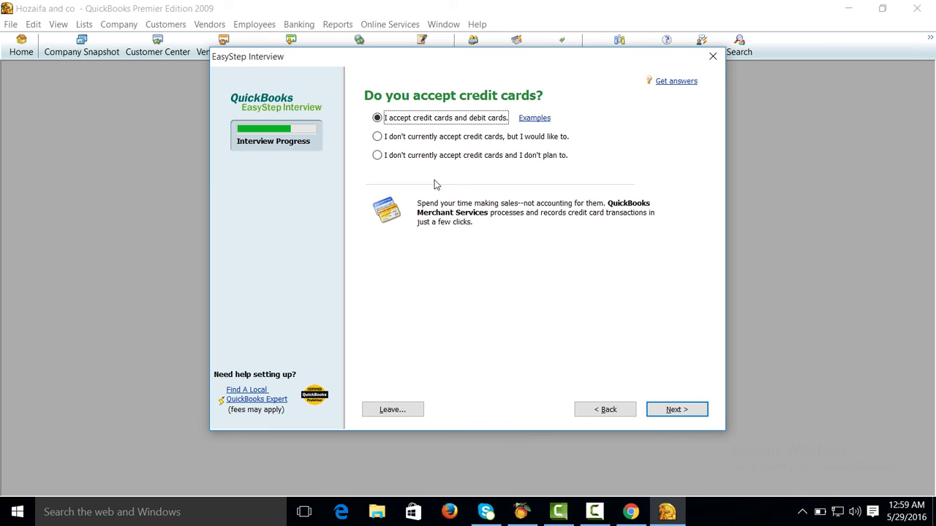
{"action": "left_click", "coordinate": [397, 158]}
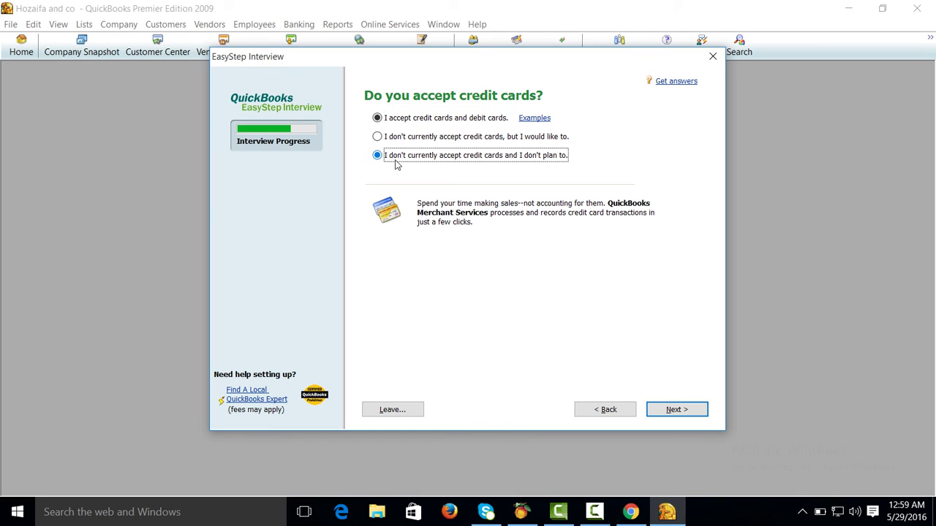
{"action": "left_click", "coordinate": [670, 411]}
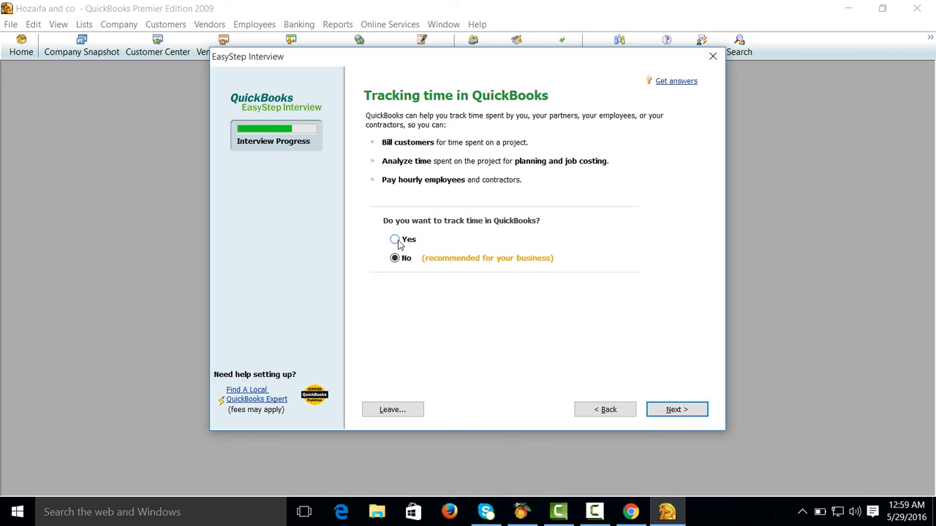
- Answer Yes to tracking time and keep No for having employees
{"action": "left_click", "coordinate": [395, 240]}
{"action": "left_click", "coordinate": [668, 410]}
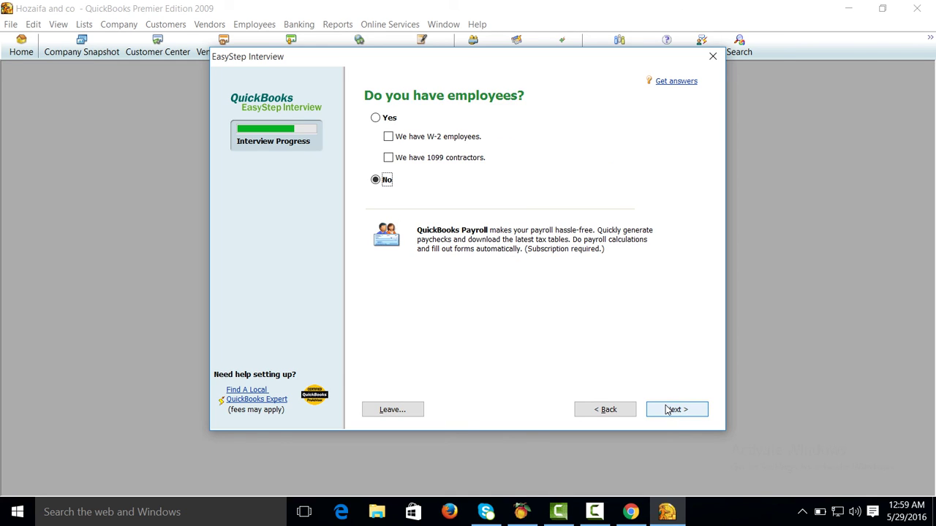
{"action": "left_click", "coordinate": [667, 410]}
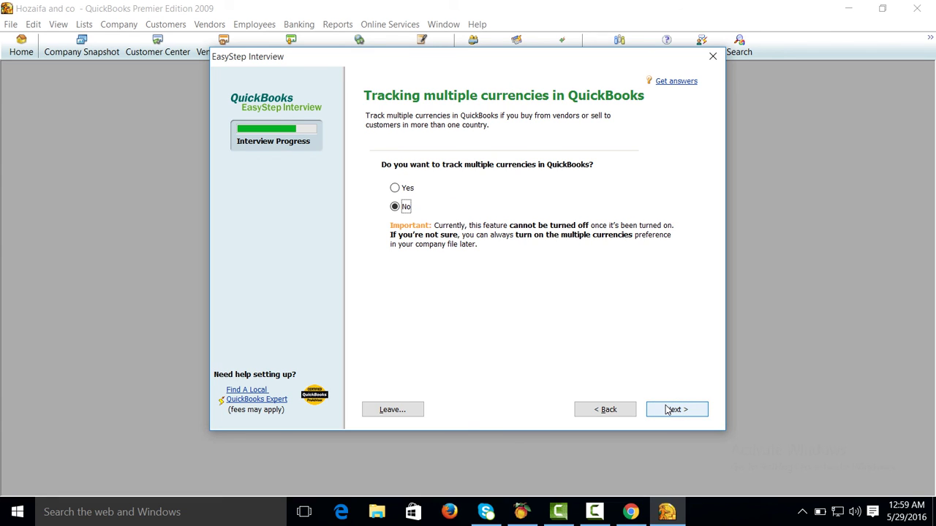
- Keep No for tracking multiple currencies and set the finance start date to the beginning of this fiscal year, 01/01/2016
{"action": "left_click", "coordinate": [666, 410]}
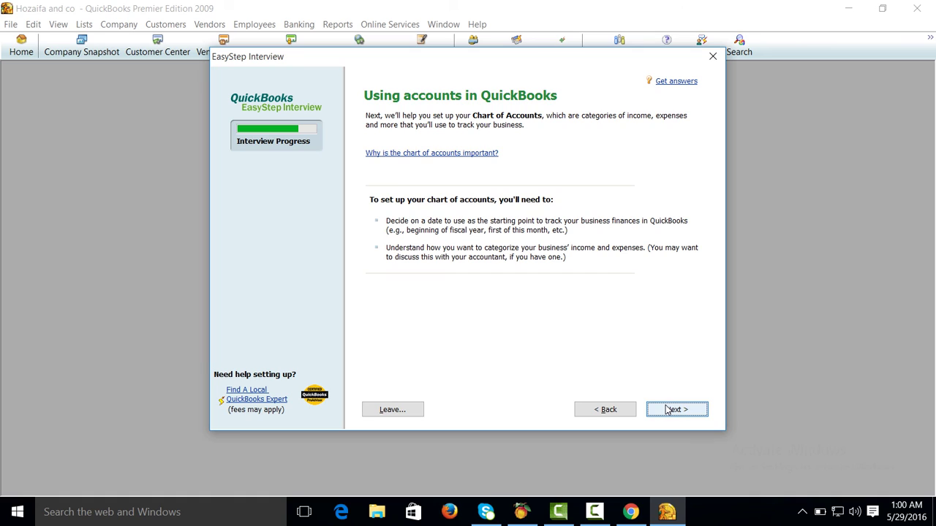
{"action": "left_click", "coordinate": [667, 410]}
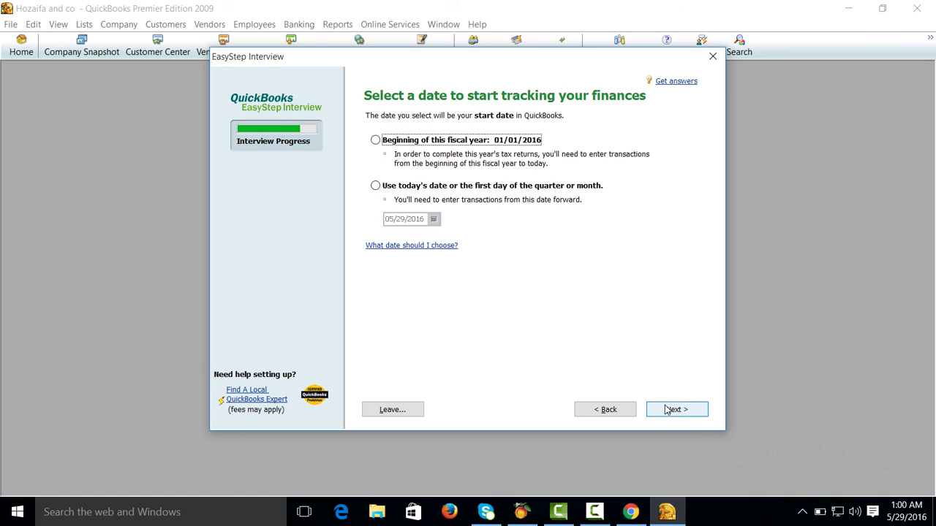
{"action": "left_click", "coordinate": [401, 139]}
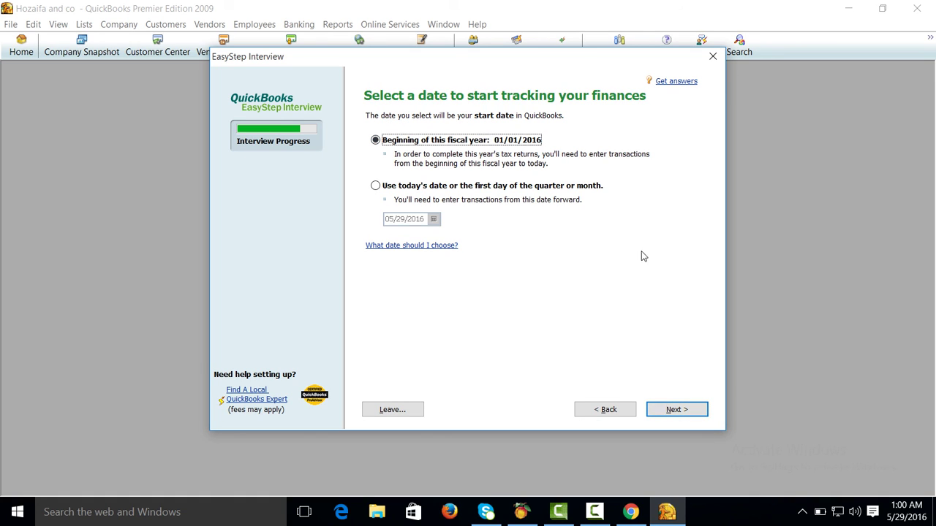
{"action": "left_click", "coordinate": [670, 410]}
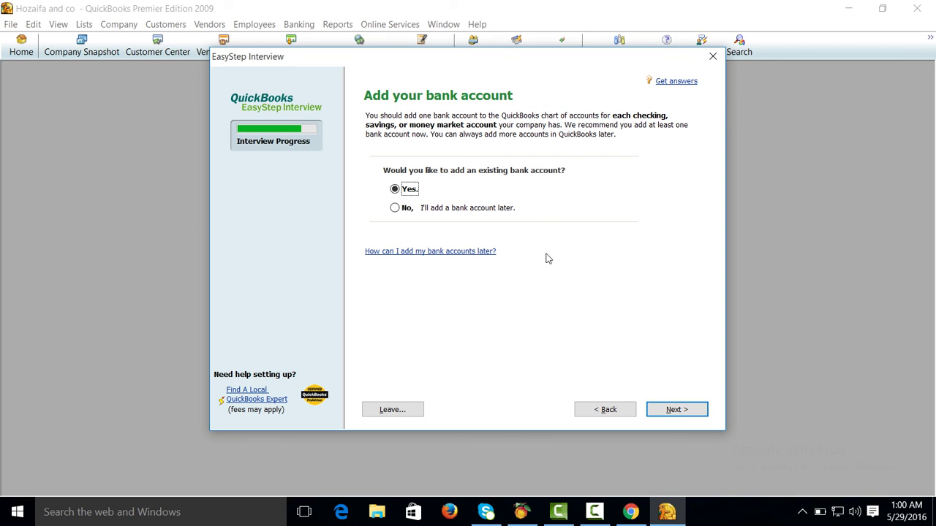
- Decline adding an existing bank account, and accept the recommended income and expense accounts to finish creating the company file
{"action": "left_click", "coordinate": [412, 208]}
{"action": "left_click", "coordinate": [663, 410]}
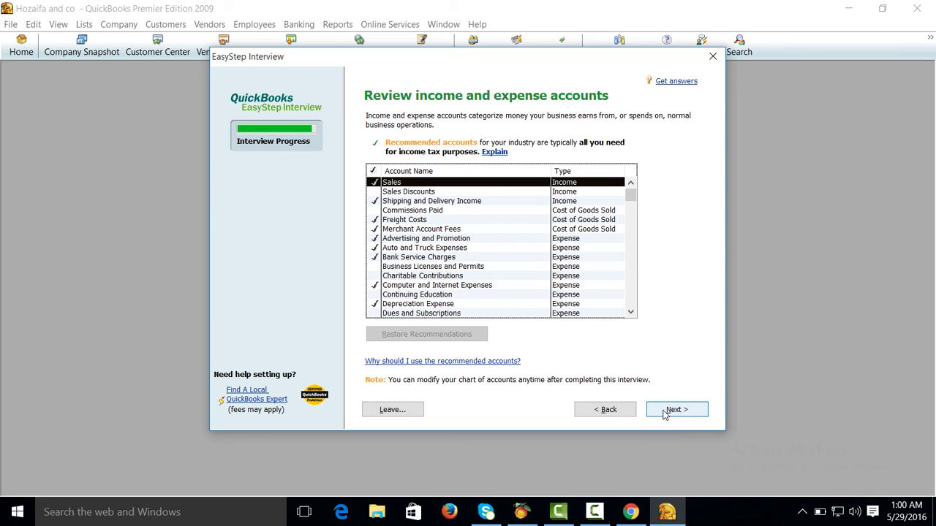
{"action": "left_click", "coordinate": [664, 410]}
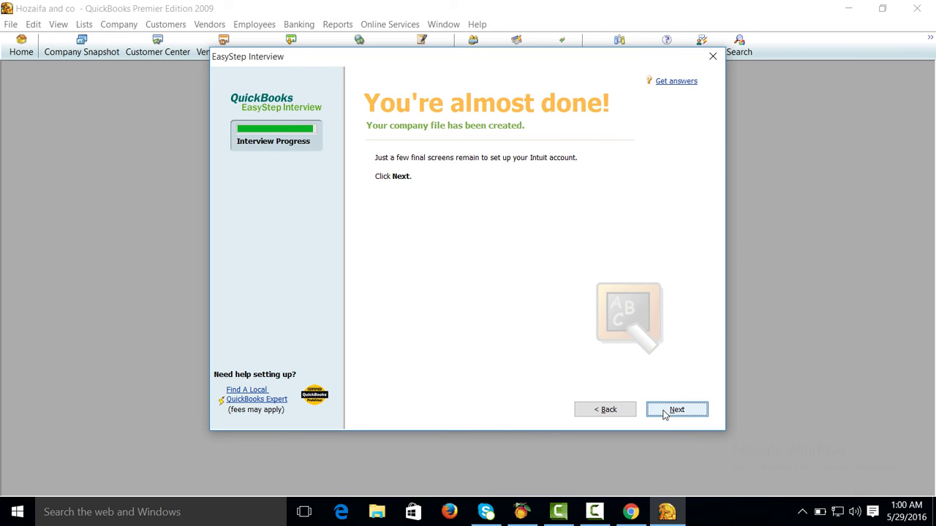
{"action": "left_click", "coordinate": [664, 411]}
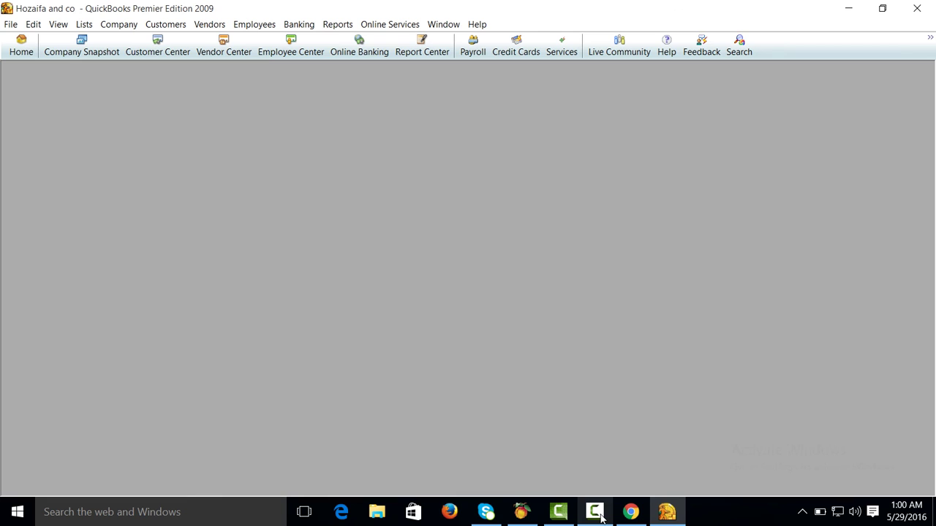
{"action": "mouse_move", "coordinate": [599, 516]}
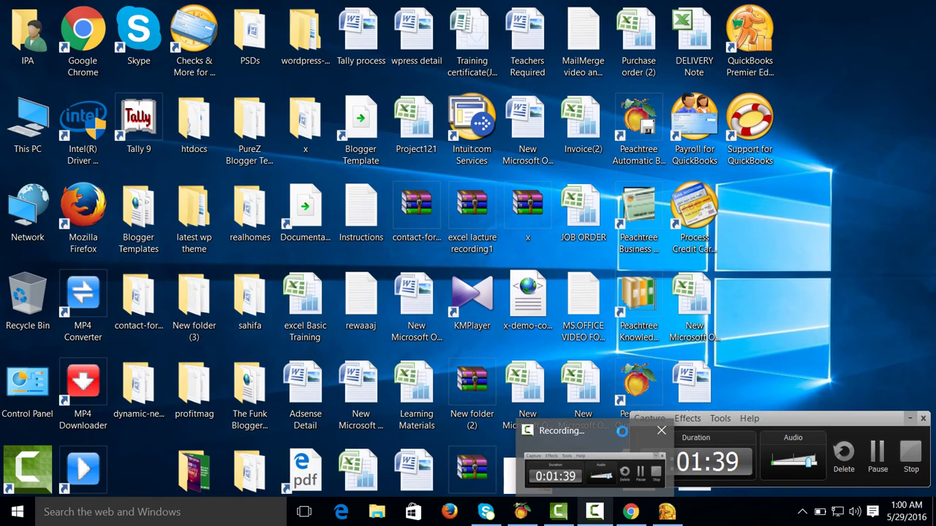
{"action": "left_click", "coordinate": [622, 430]}
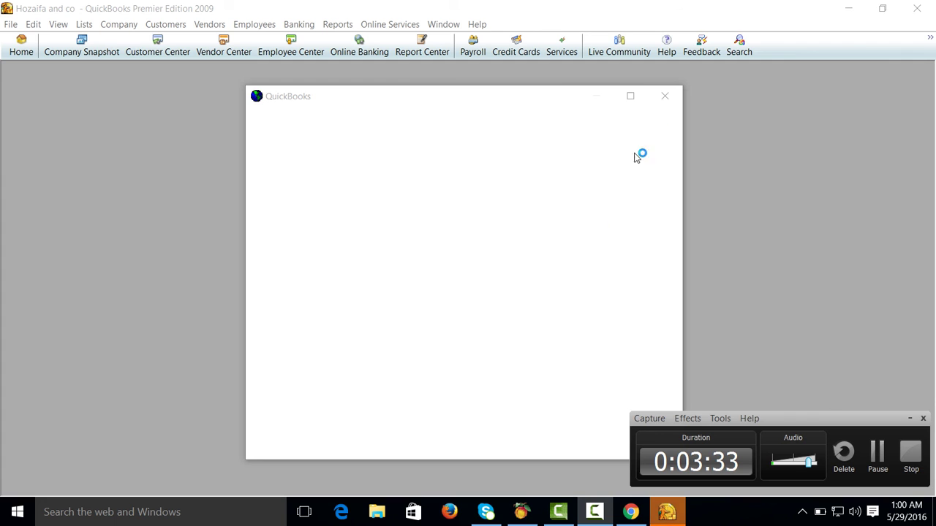
- Close the blank QuickBooks pop-up, Have a Question and QuickBooks Coach windows, and leave the main window with the Home page maximized
{"action": "left_click", "coordinate": [662, 100]}
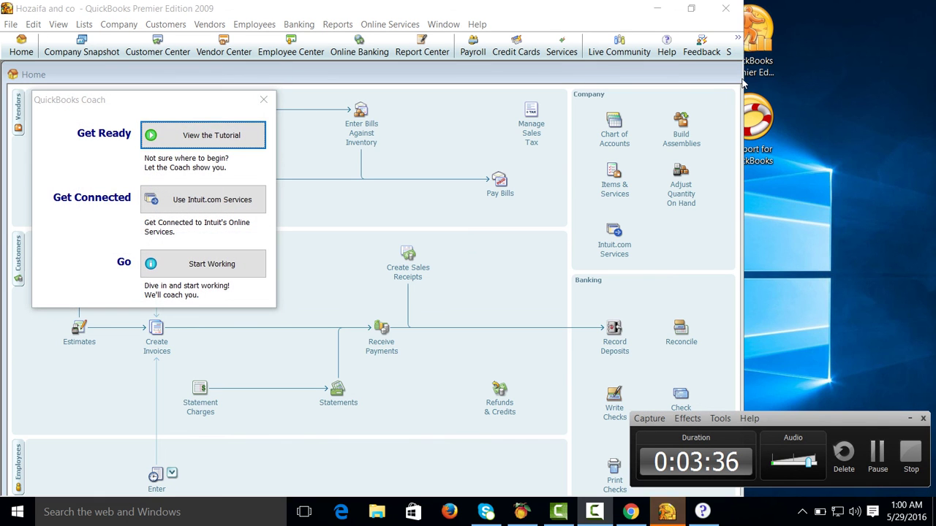
{"action": "left_click", "coordinate": [691, 8]}
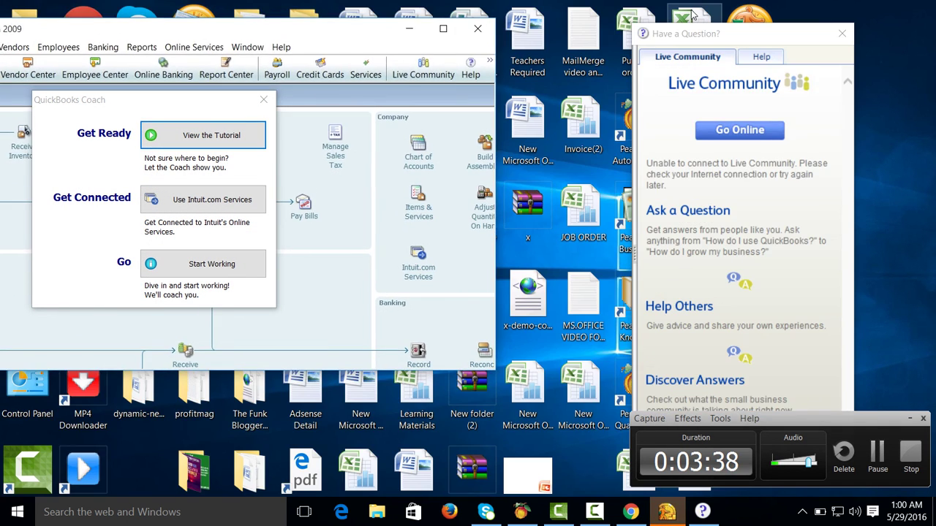
{"action": "left_click", "coordinate": [841, 33]}
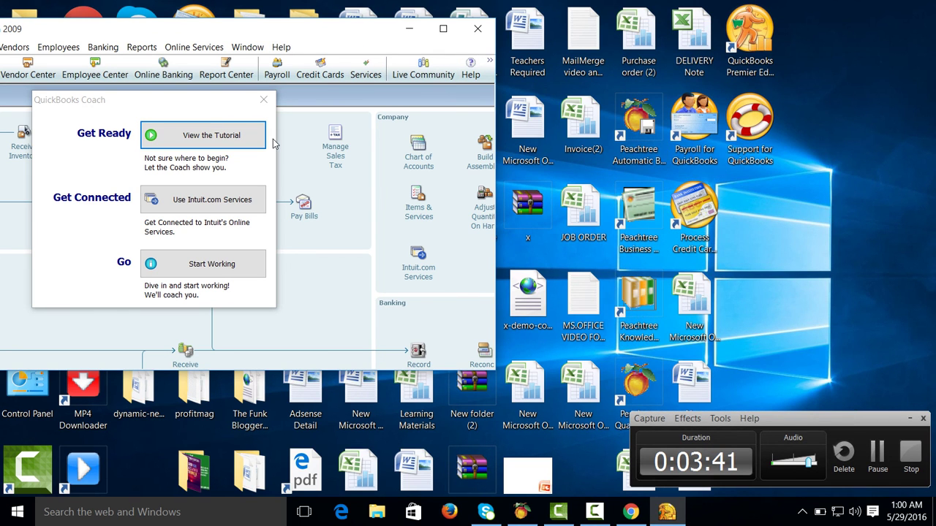
{"action": "left_click", "coordinate": [263, 98]}
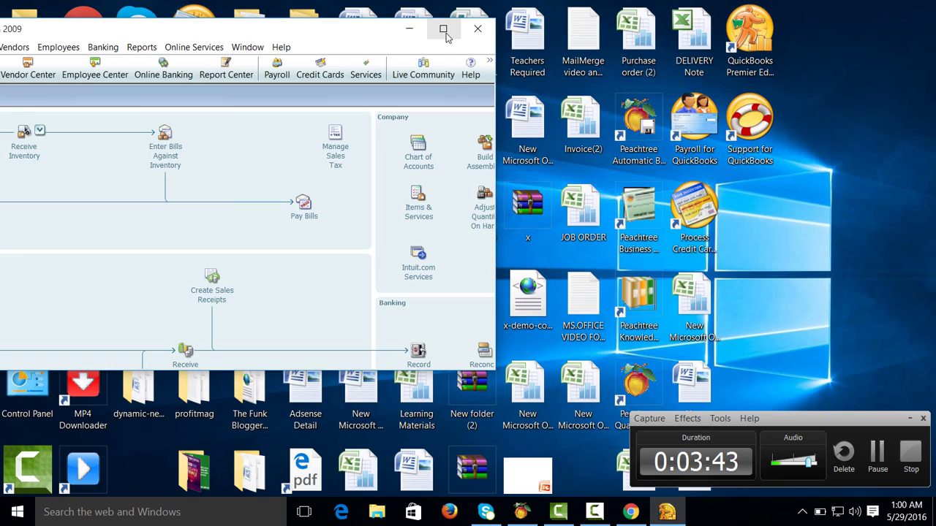
{"action": "left_click", "coordinate": [443, 29]}
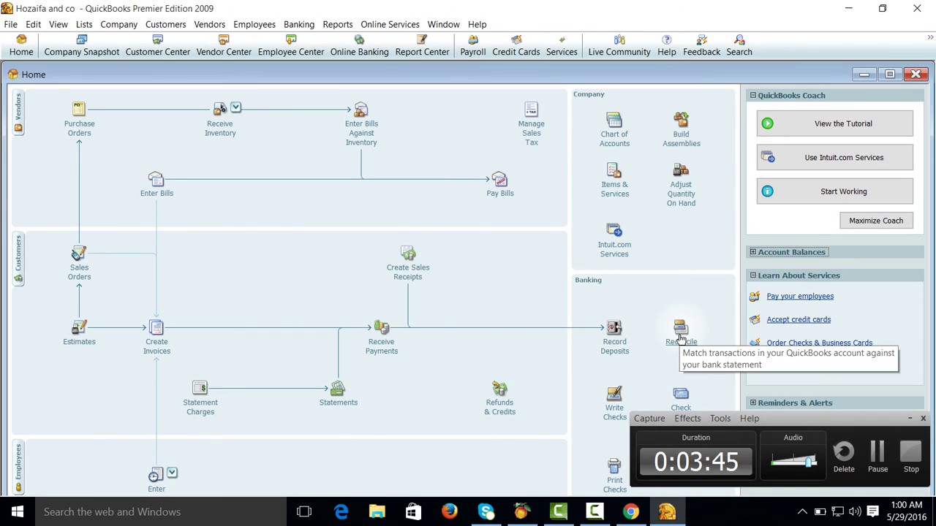